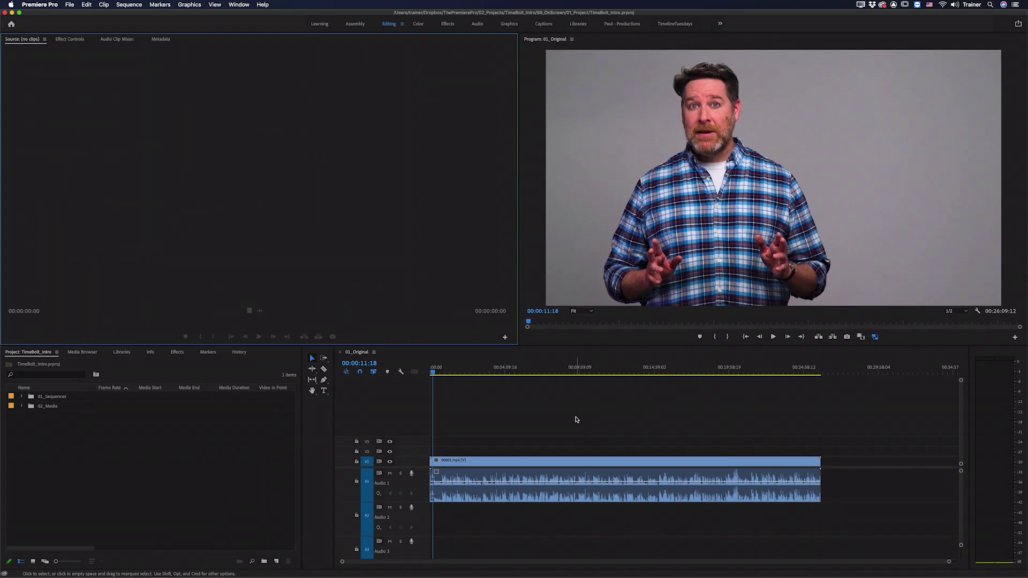
# Zoom the 01_Original sequence timeline in Premiere Pro to fit the whole clip
pyautogui.click(576, 419)
pyautogui.press('\\')
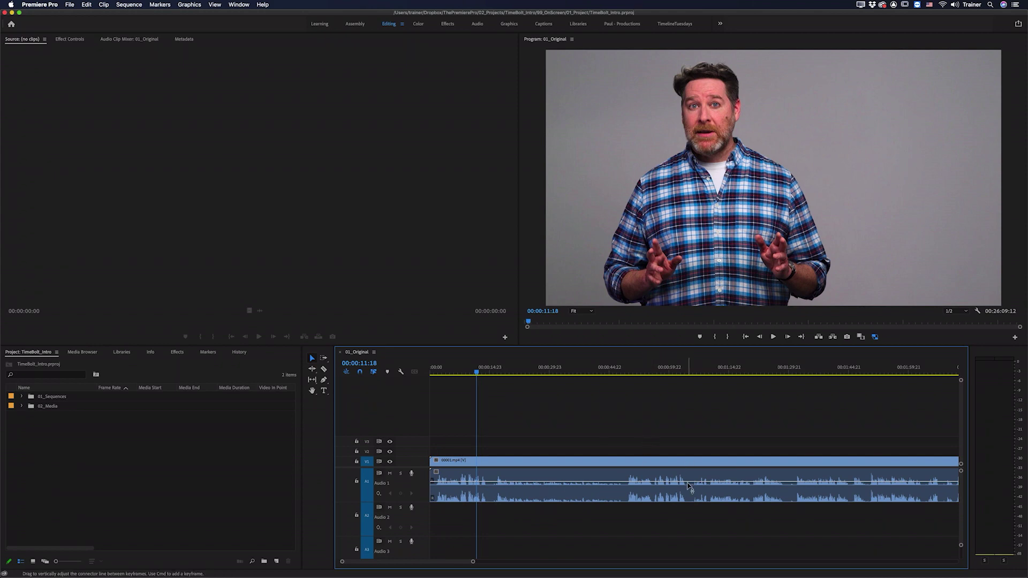
pyautogui.moveTo(689, 486)
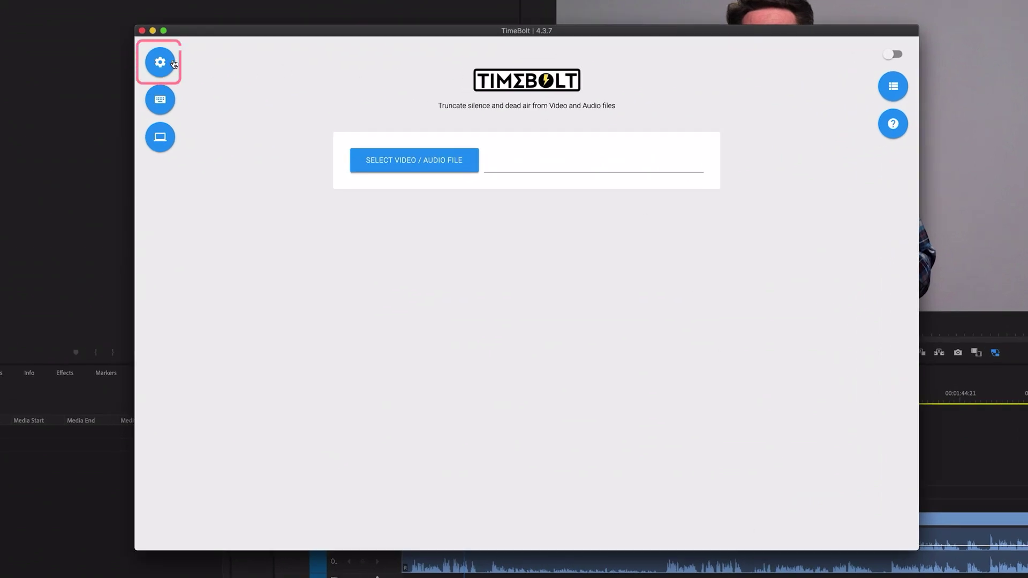
# Enable Audio Normalization, Noise Reduction and Volume Increase pre-processing in settings, then restart TimeBolt
pyautogui.click(161, 63)
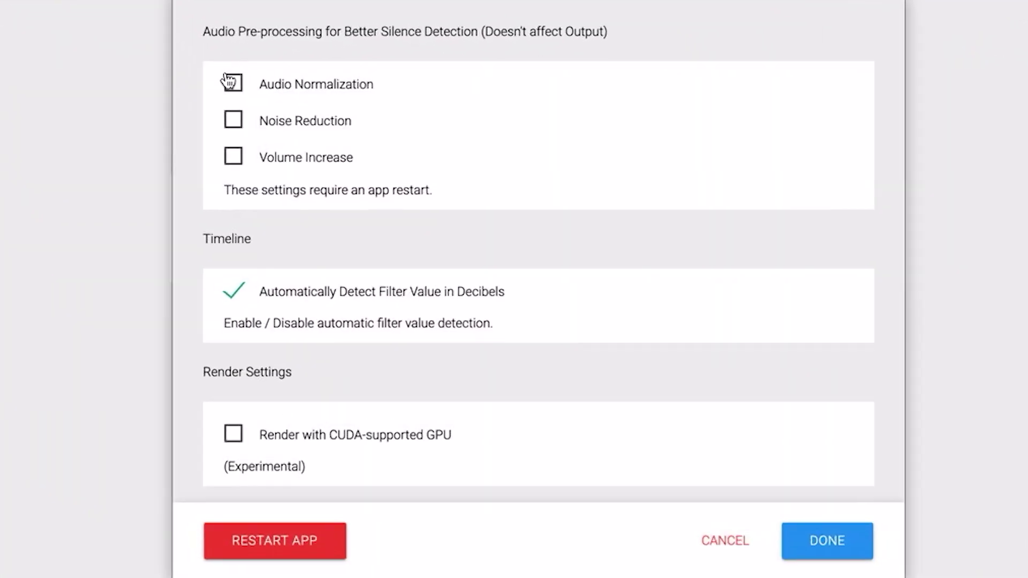
pyautogui.click(278, 83)
pyautogui.click(234, 126)
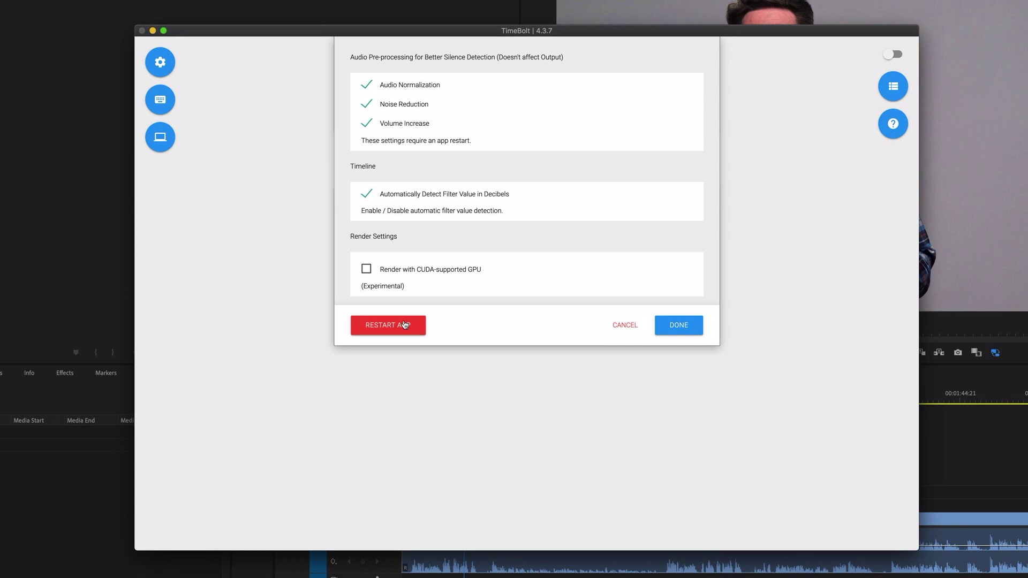
pyautogui.click(405, 325)
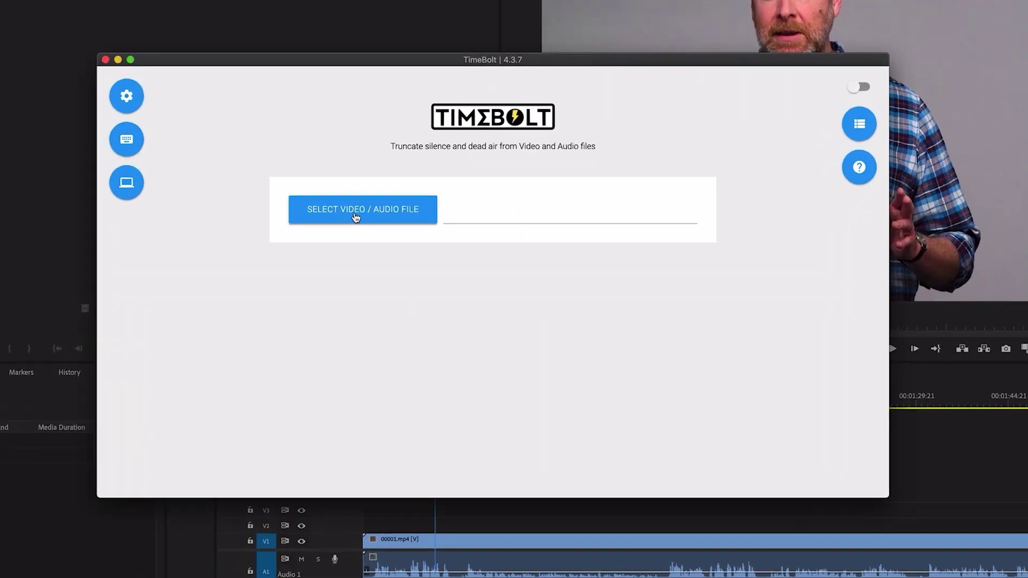
# Load 00001.mp4 from the AtomicAbe folder into TimeBolt
pyautogui.click(394, 236)
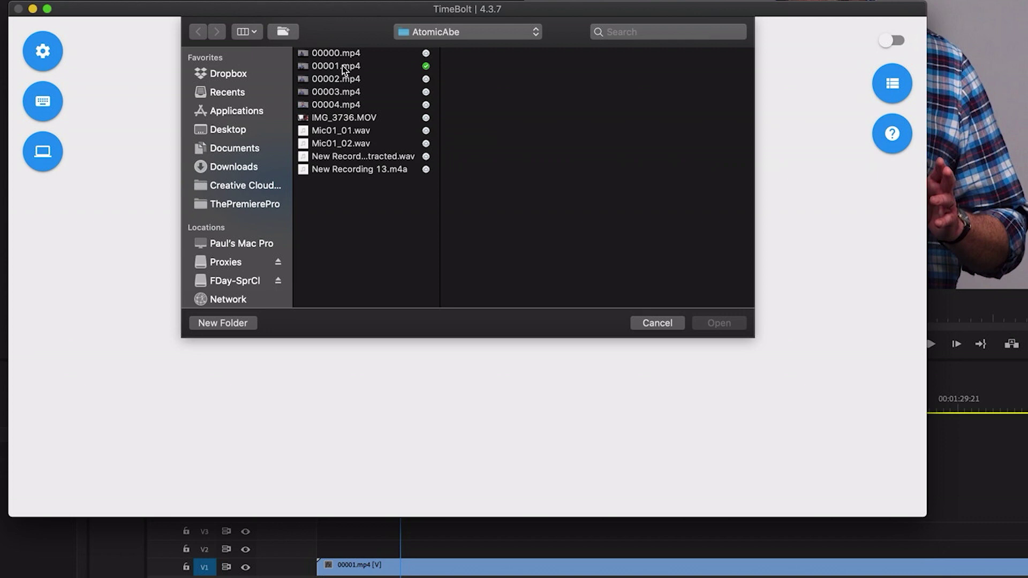
pyautogui.click(344, 66)
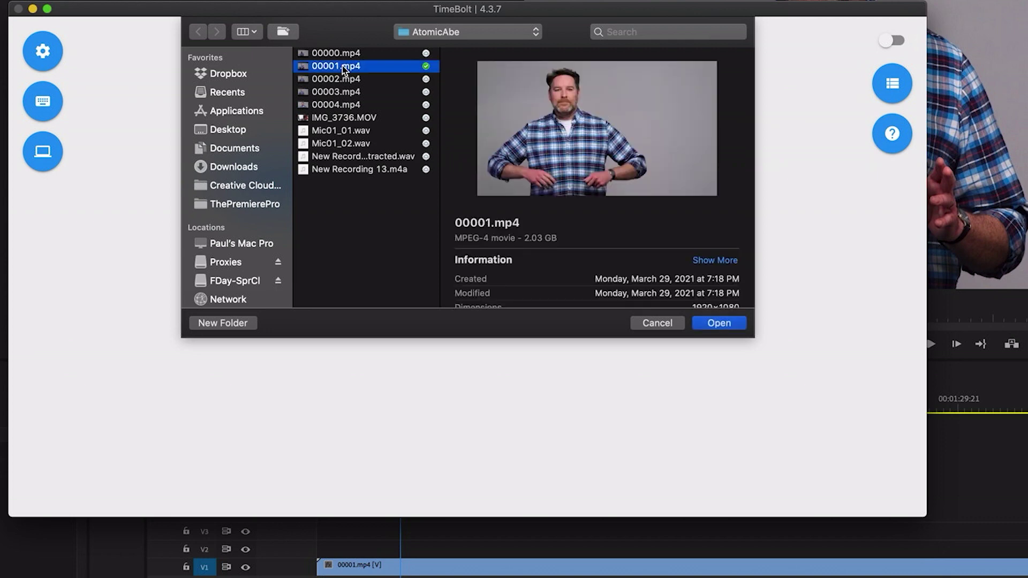
pyautogui.click(712, 323)
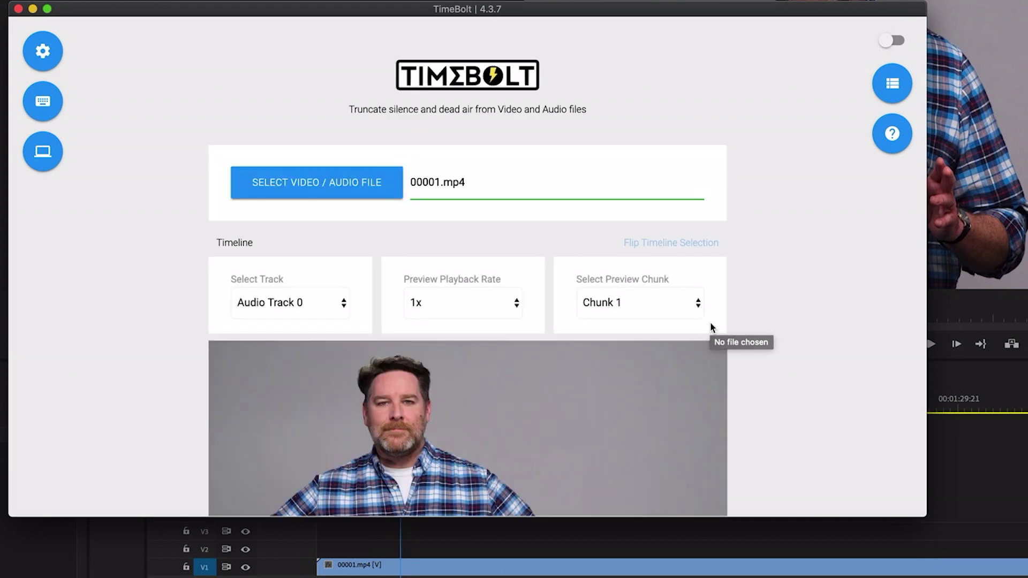
# Enlarge the window and scroll through the waveform to review the red silence marks
pyautogui.scroll(-10, 710, 323)
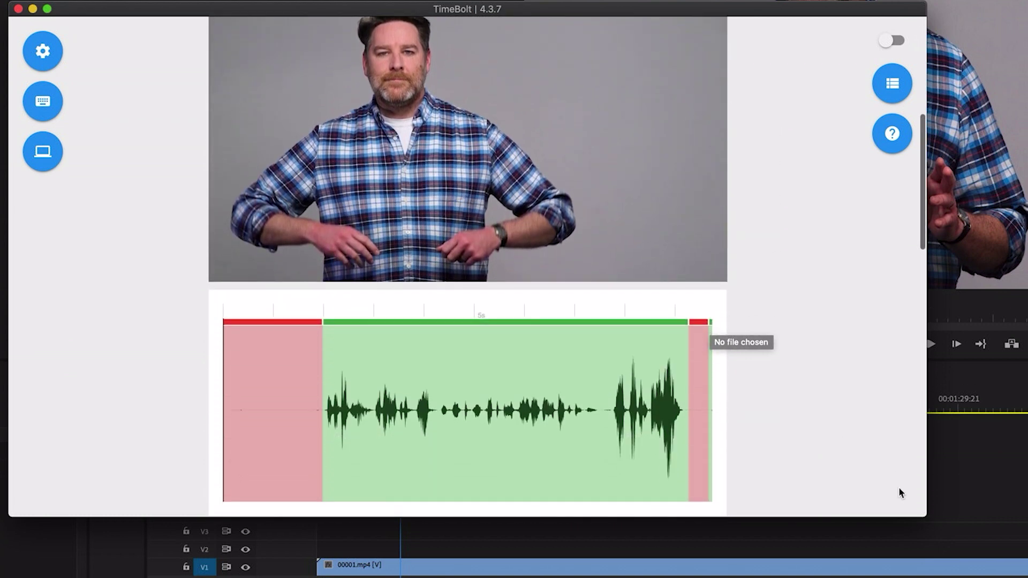
pyautogui.moveTo(926, 516); pyautogui.dragTo(1009, 567)
pyautogui.hscroll(5, 625, 454)
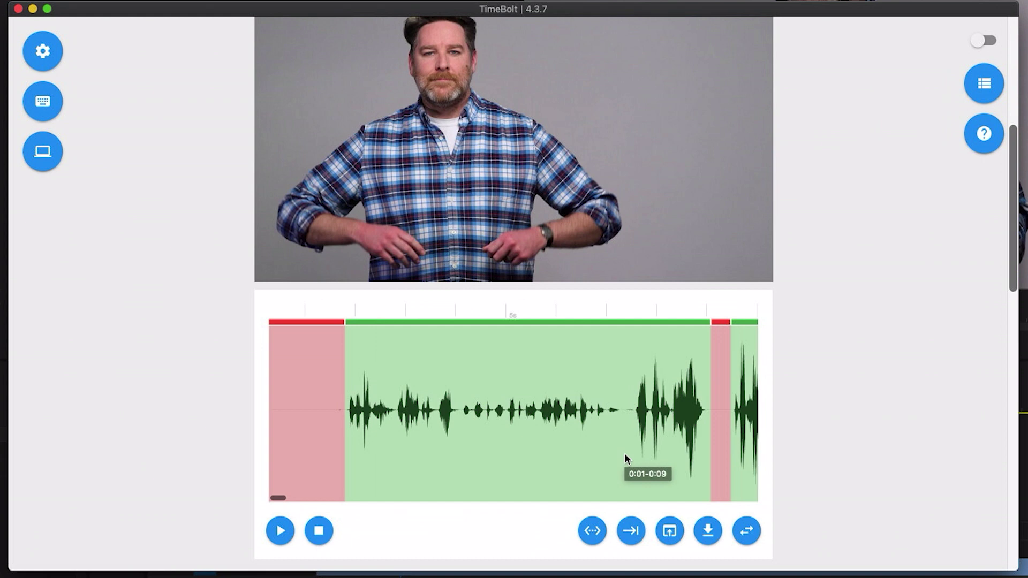
pyautogui.hscroll(8, 625, 454)
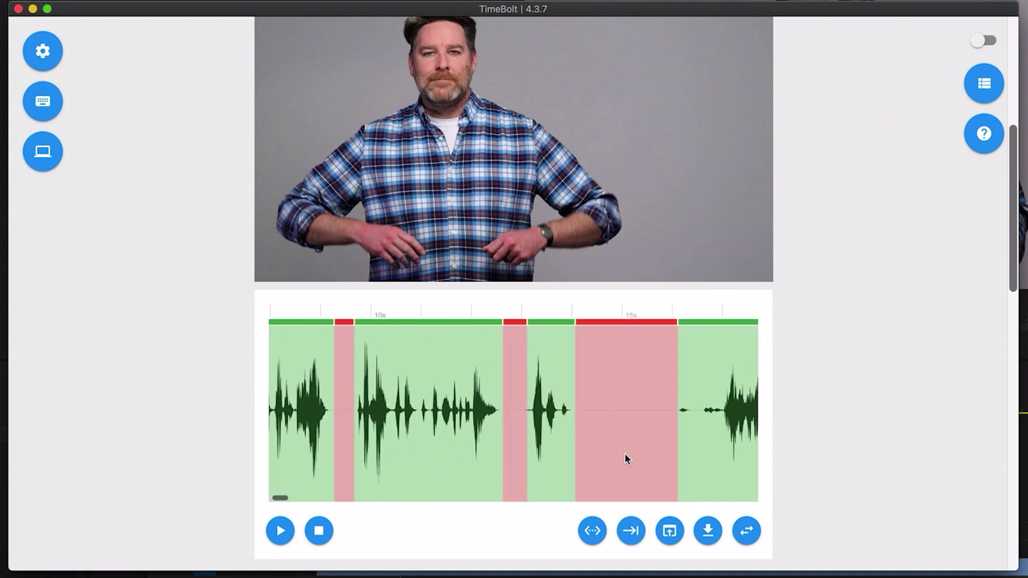
pyautogui.hscroll(7, 625, 454)
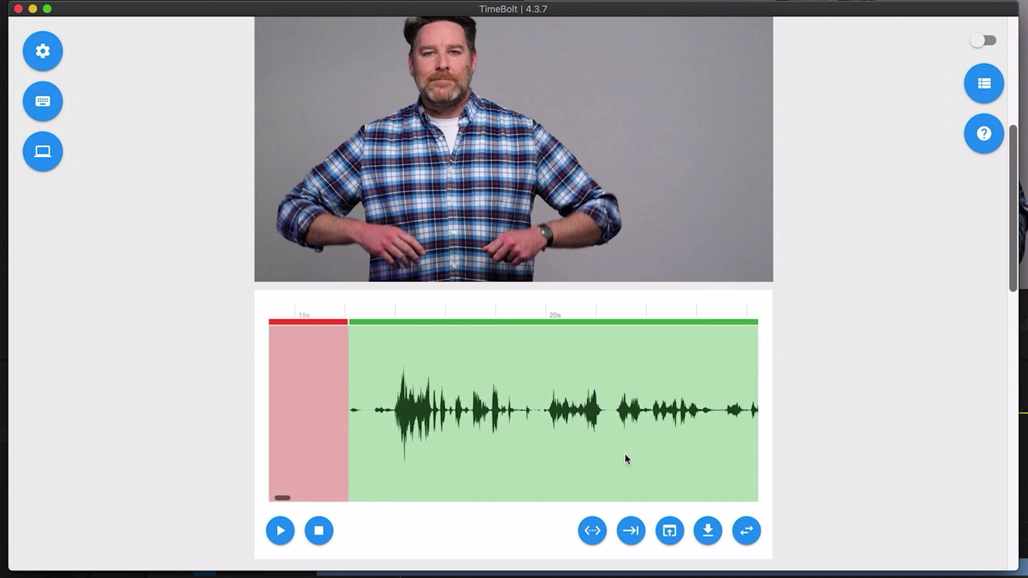
pyautogui.hscroll(6, 624, 454)
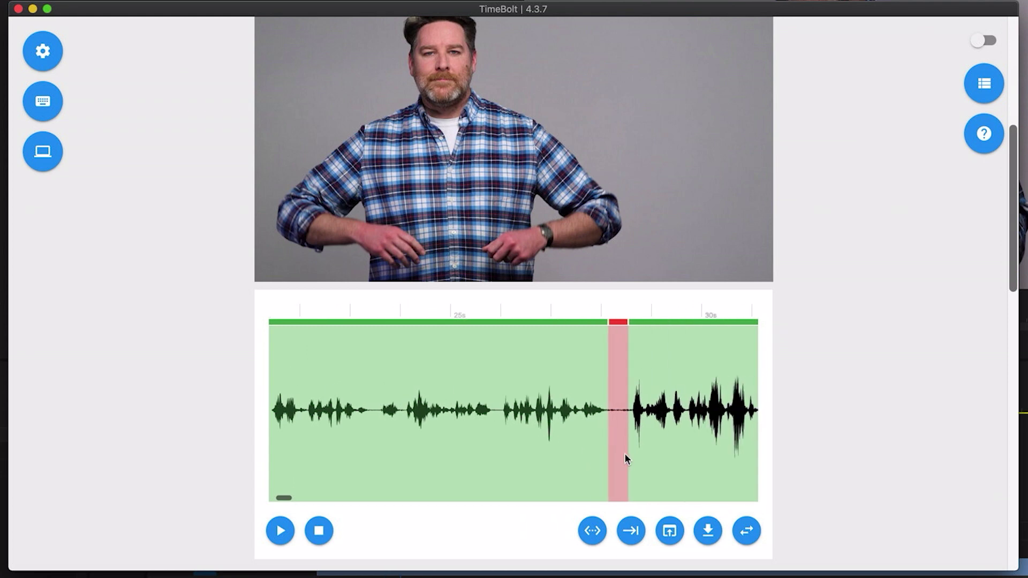
pyautogui.scroll(-5, 625, 454)
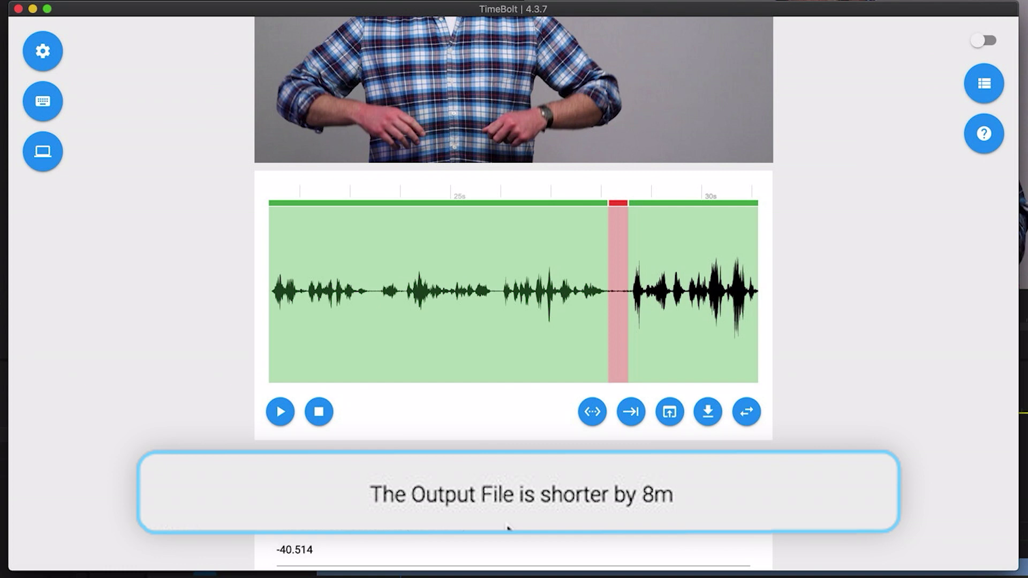
pyautogui.scroll(7, 505, 484)
pyautogui.hscroll(-5, 455, 489)
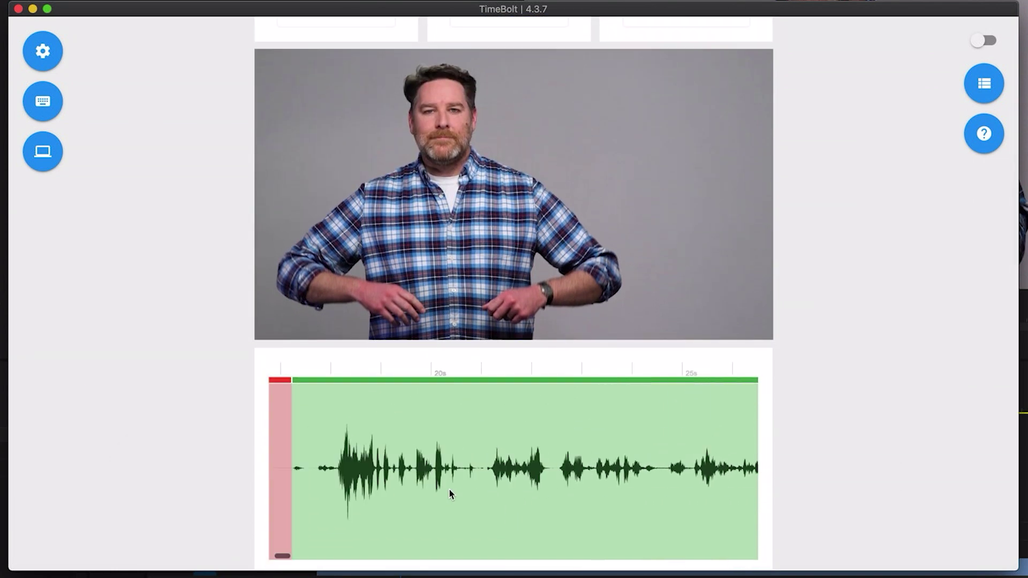
pyautogui.hscroll(-15, 449, 490)
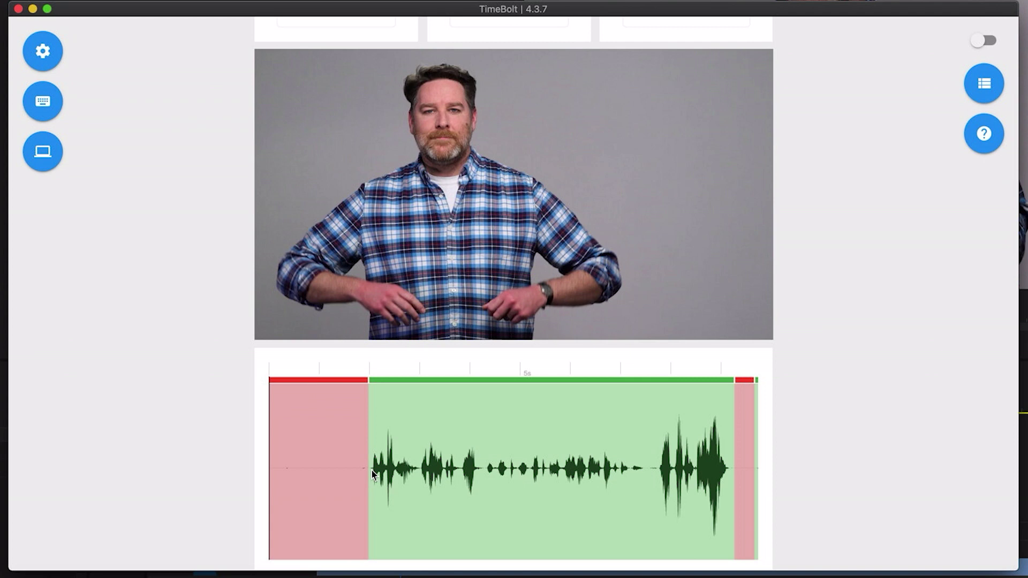
# Play the preview from the start of the first green speech section
pyautogui.click(372, 471)
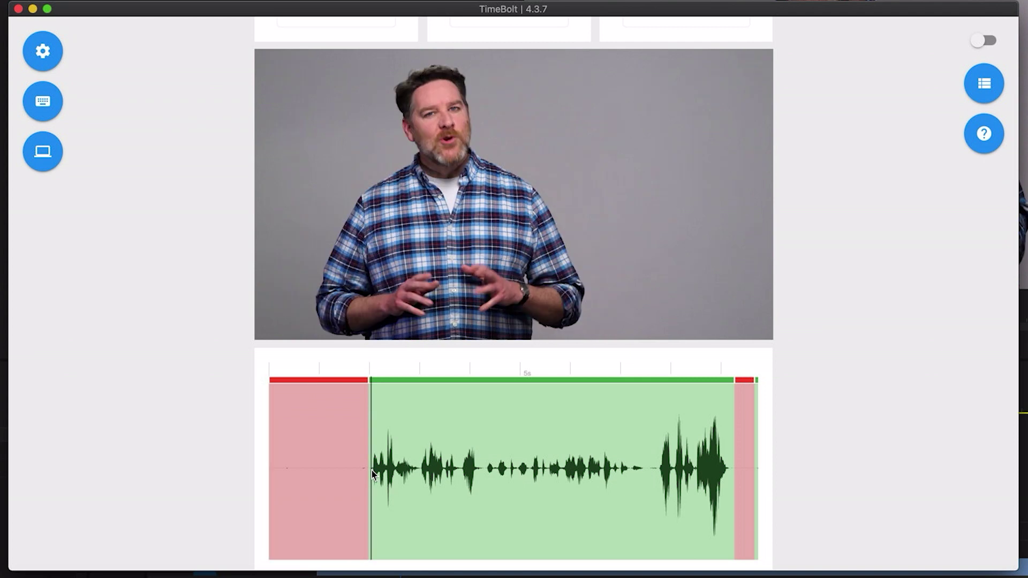
pyautogui.press('space')
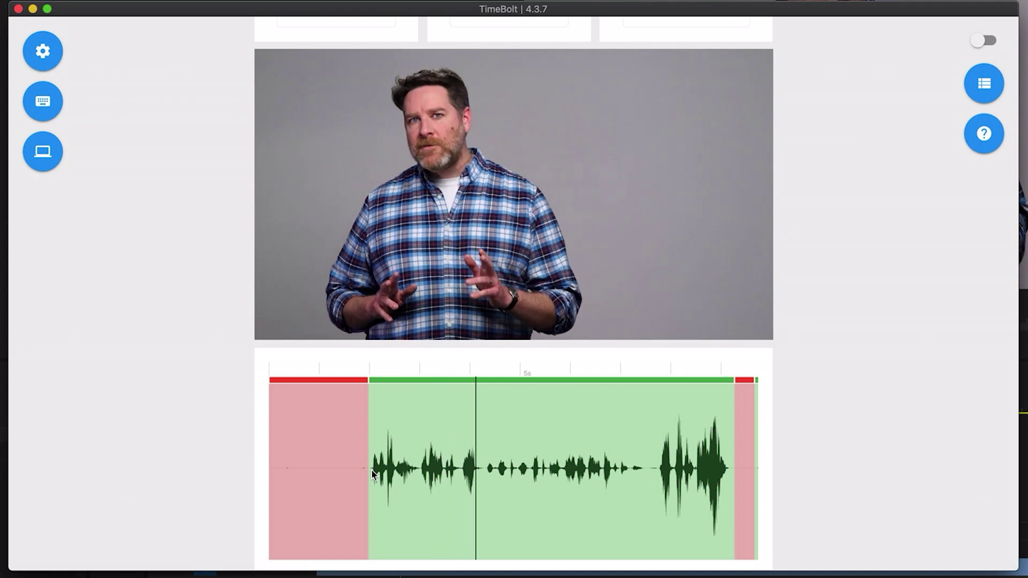
pyautogui.hscroll(2, 371, 471)
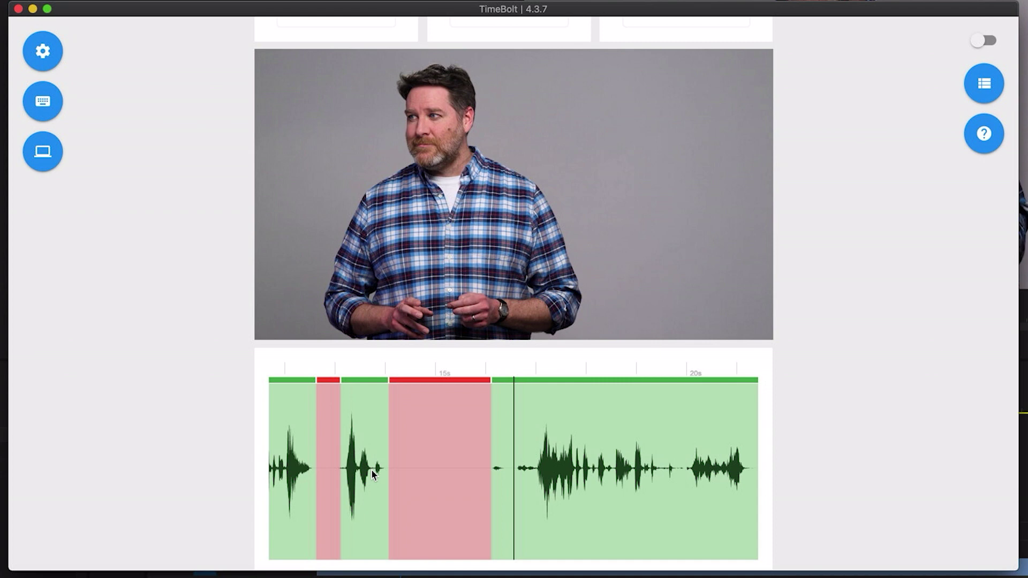
# Rerun silence detection at -40.514 dB, 0.5 s minimum silence and 0.09/0.15 s padding
pyautogui.scroll(-10, 373, 473)
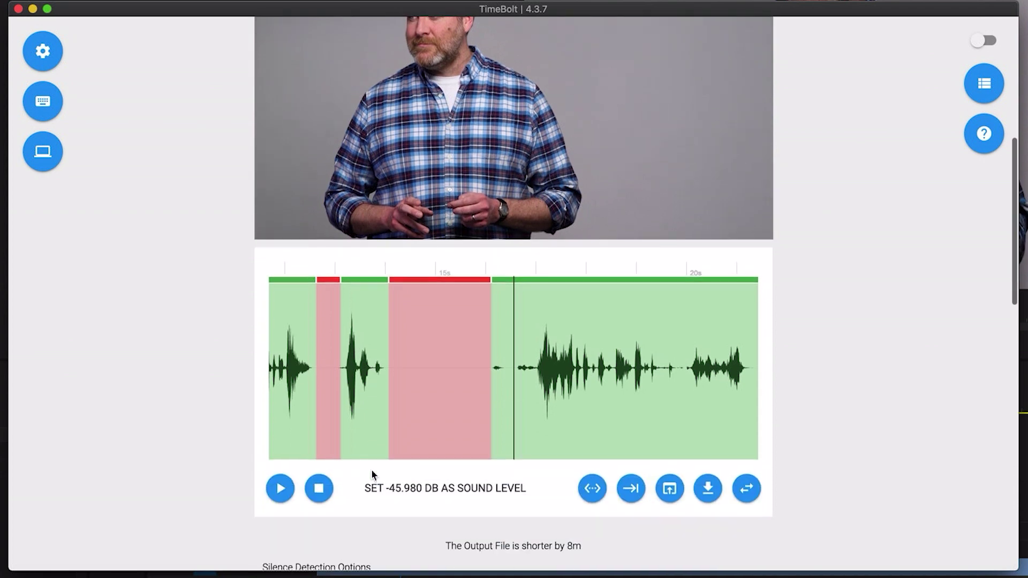
pyautogui.scroll(-4, 372, 471)
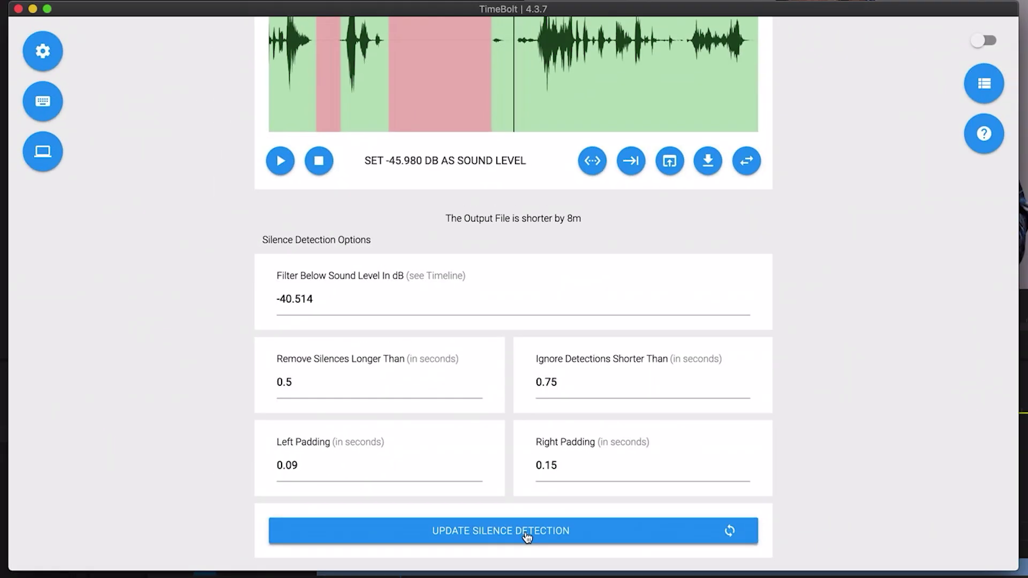
pyautogui.click(526, 535)
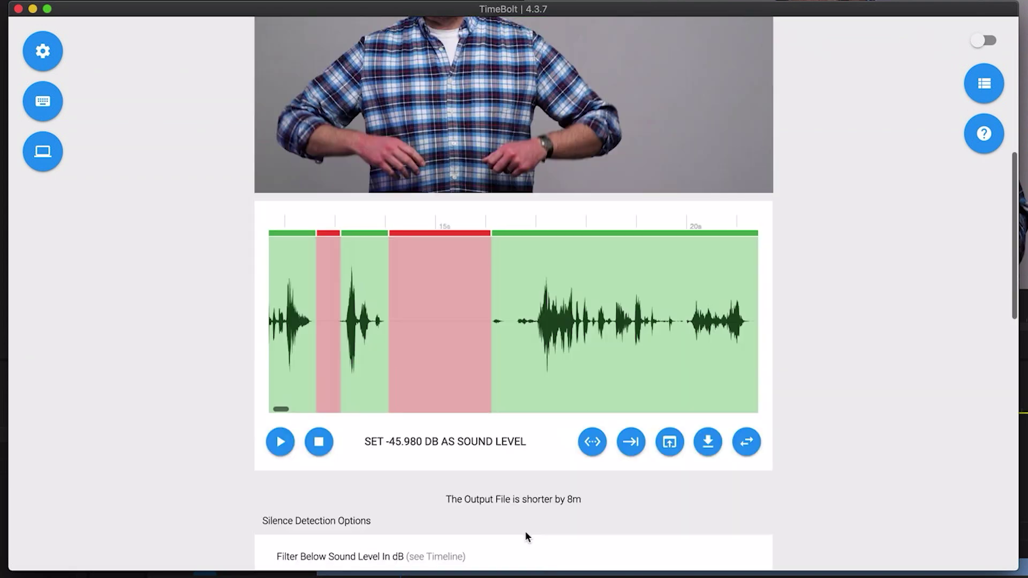
# Toggle the 0:12–0:13 silence to kept, then back to a cut
pyautogui.scroll(3, 589, 353)
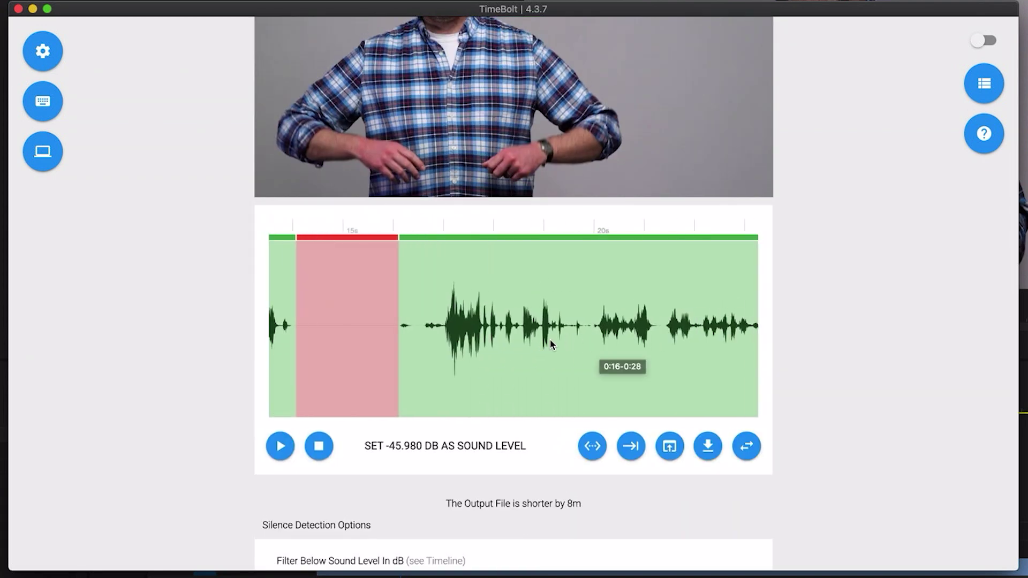
pyautogui.hscroll(-10, 568, 338)
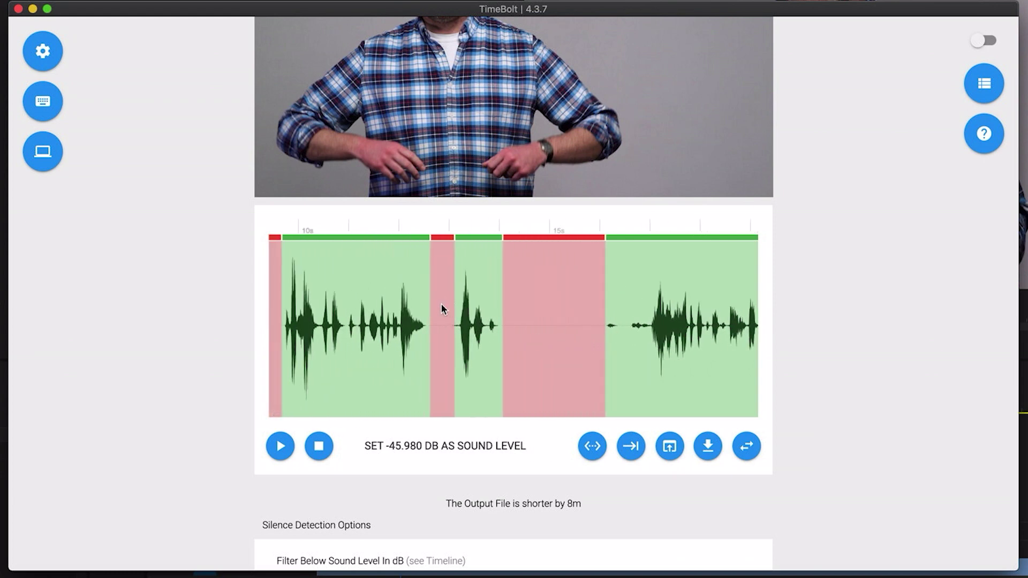
pyautogui.moveTo(450, 303)
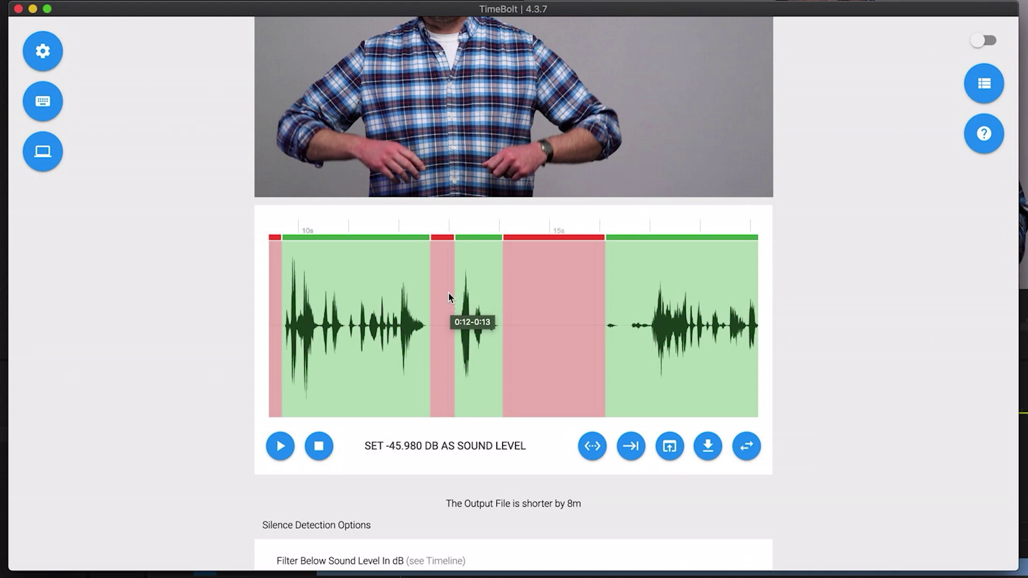
pyautogui.click(448, 239)
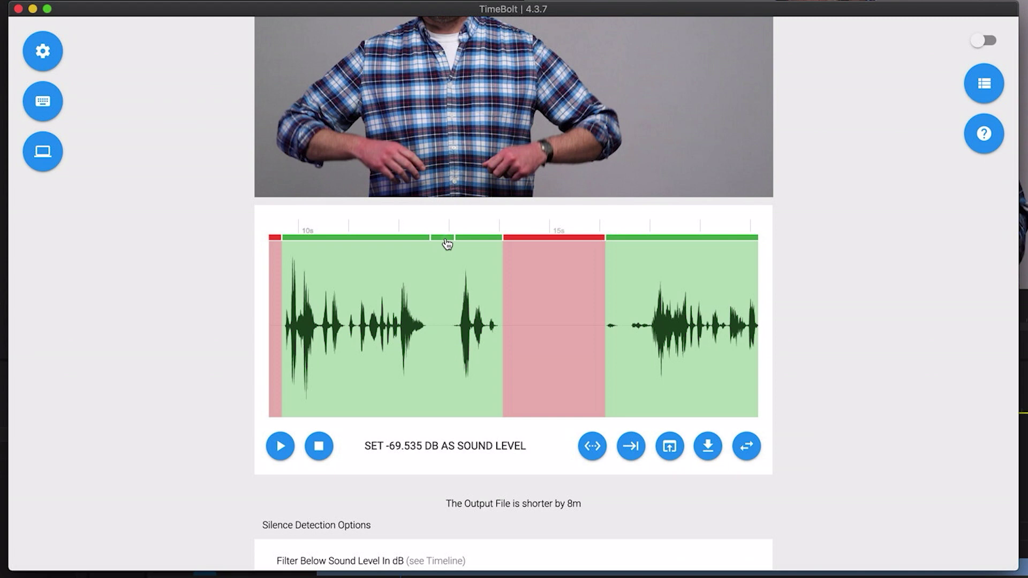
pyautogui.click(447, 241)
# Split the waveform at about 0:19 and 0:21 and mark that section red for removal
pyautogui.hscroll(5, 635, 315)
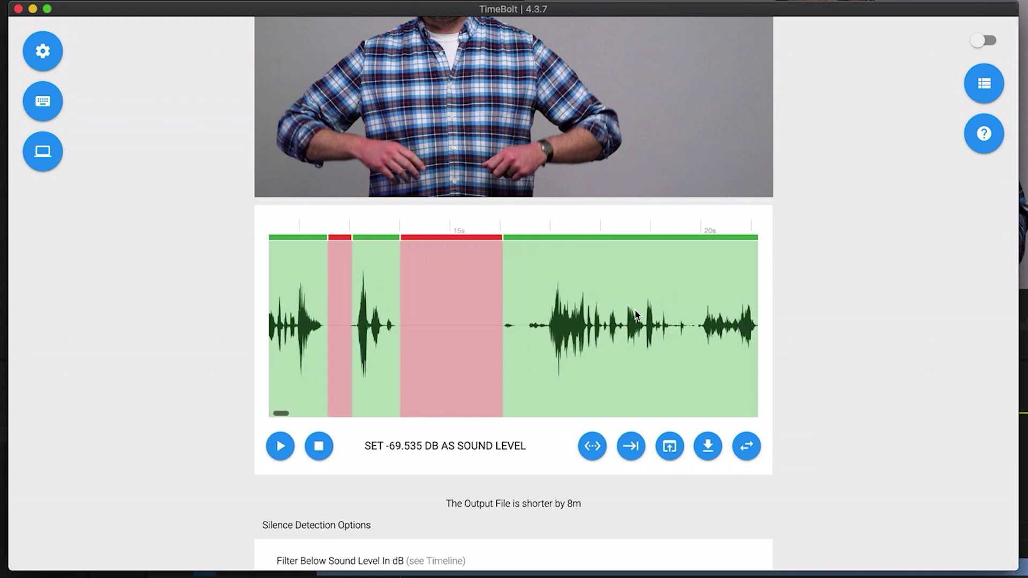
pyautogui.hscroll(5, 635, 311)
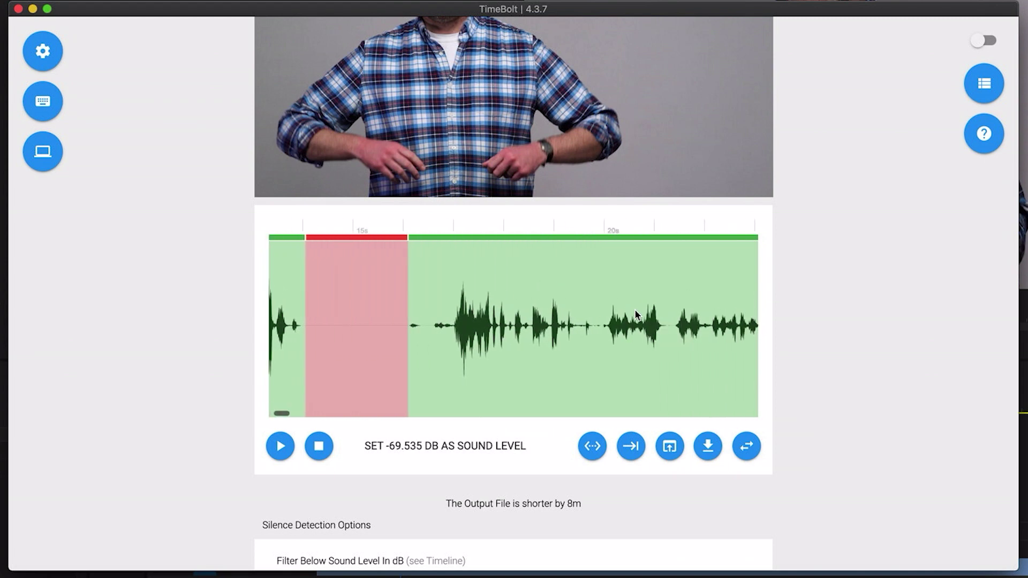
pyautogui.click(600, 320)
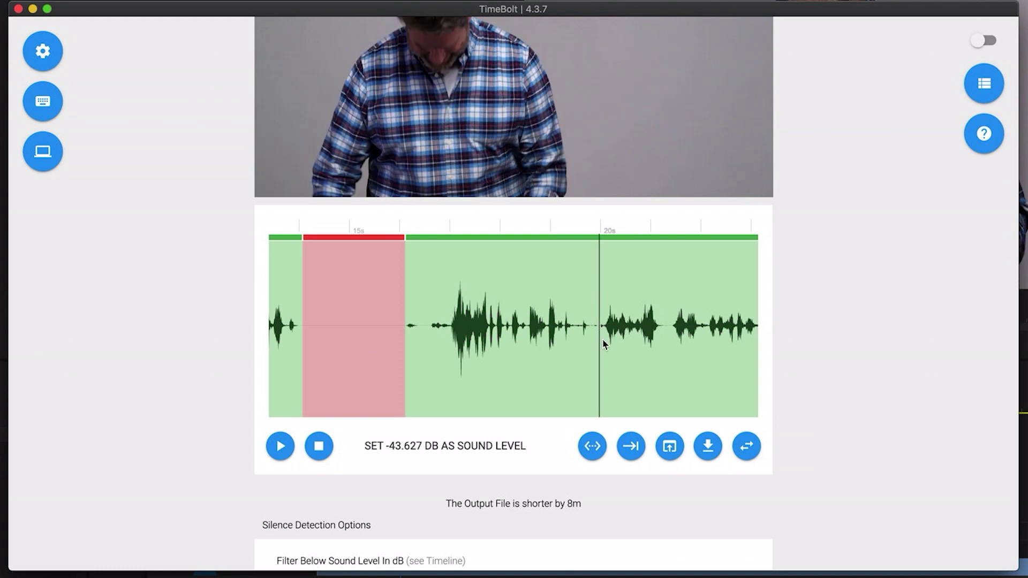
pyautogui.click(591, 447)
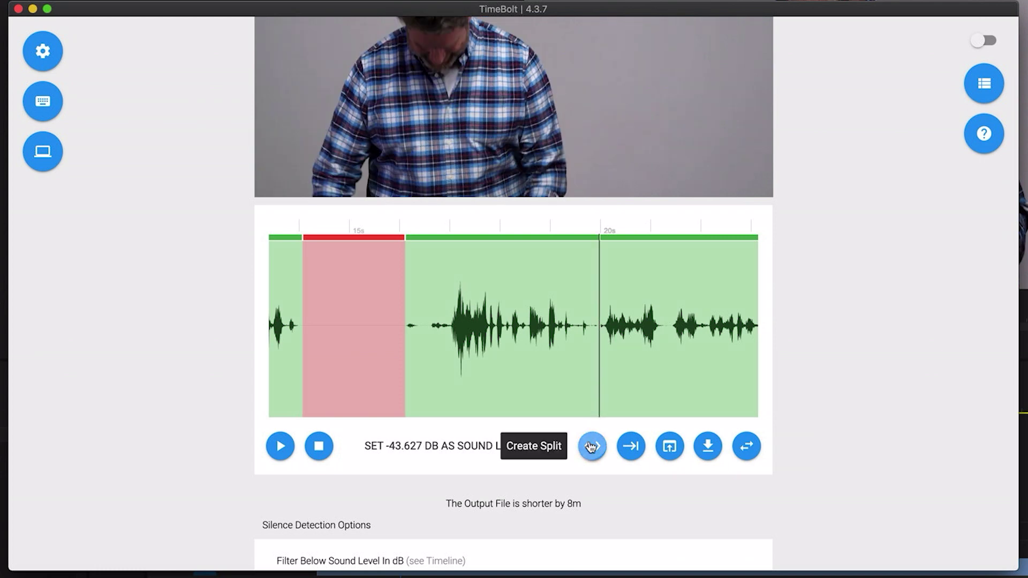
pyautogui.click(663, 332)
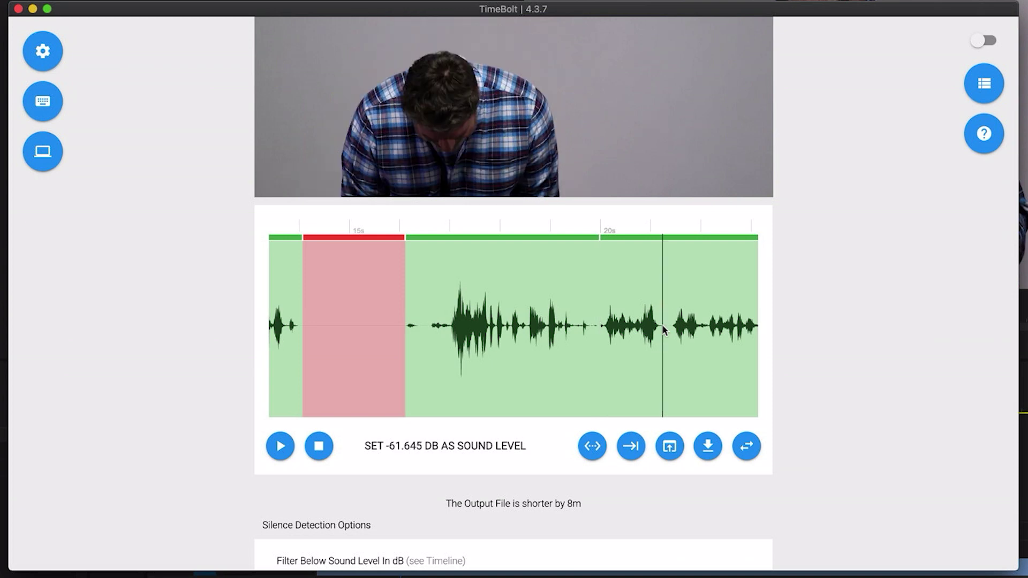
pyautogui.click(591, 447)
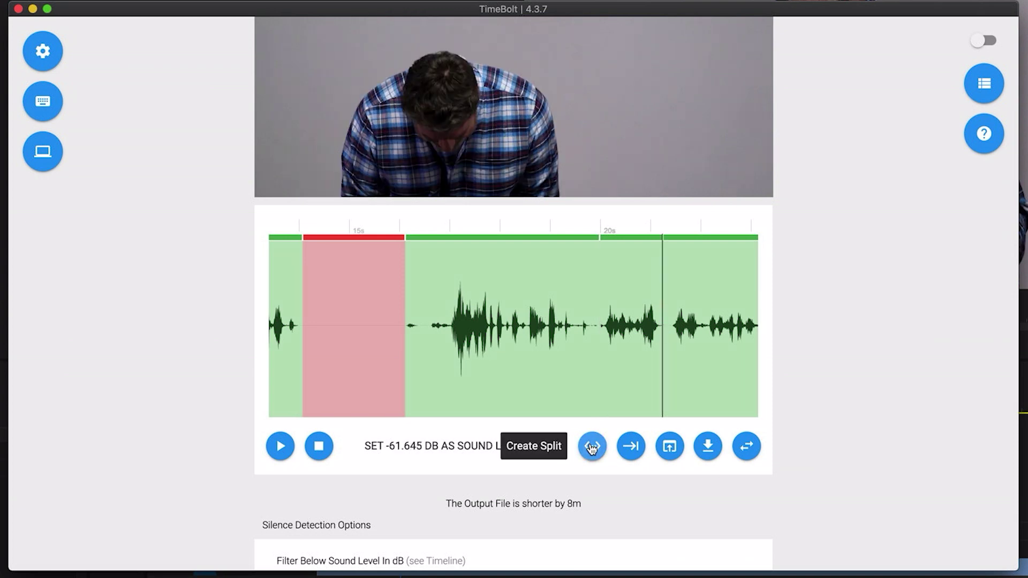
pyautogui.click(637, 240)
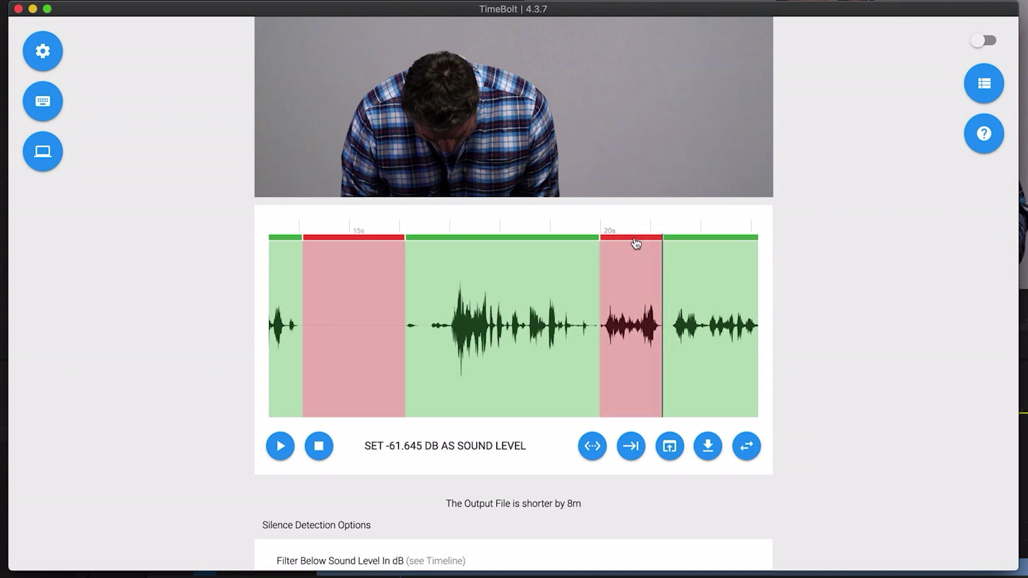
# Export the edit as 00001.mp4.23.98.xml and reveal the file in Finder
pyautogui.scroll(-15, 509, 463)
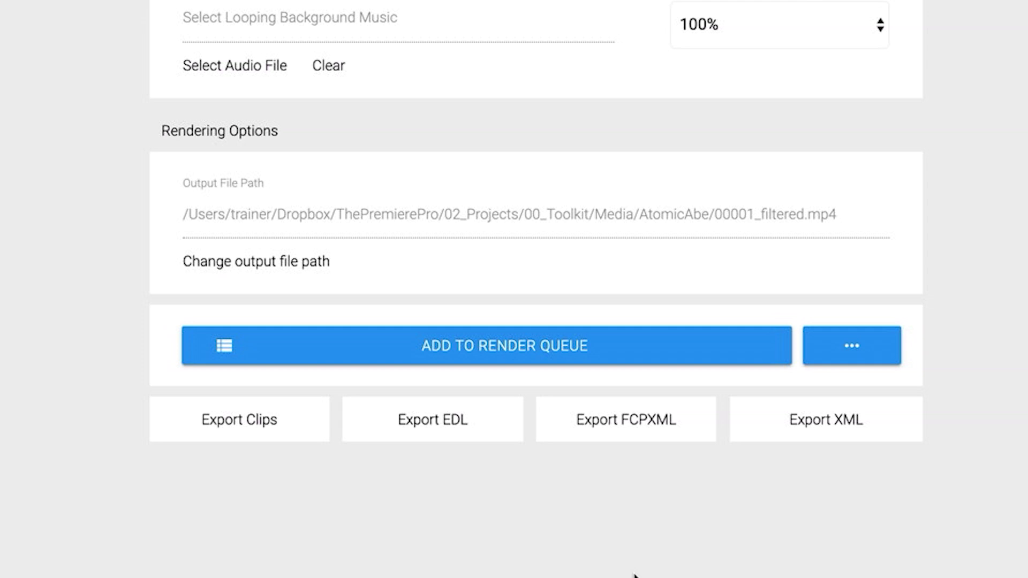
pyautogui.click(808, 426)
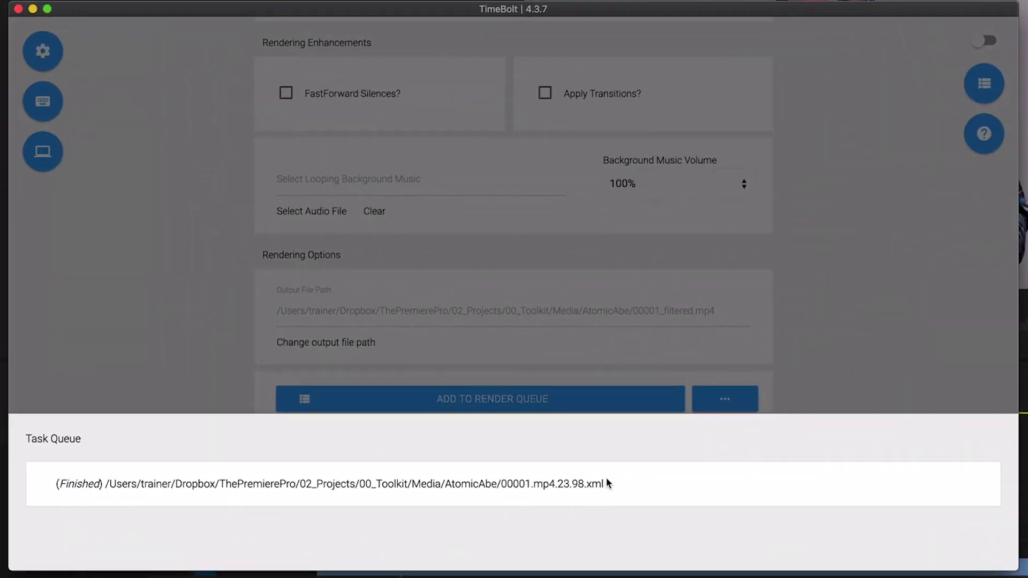
pyautogui.click(597, 488)
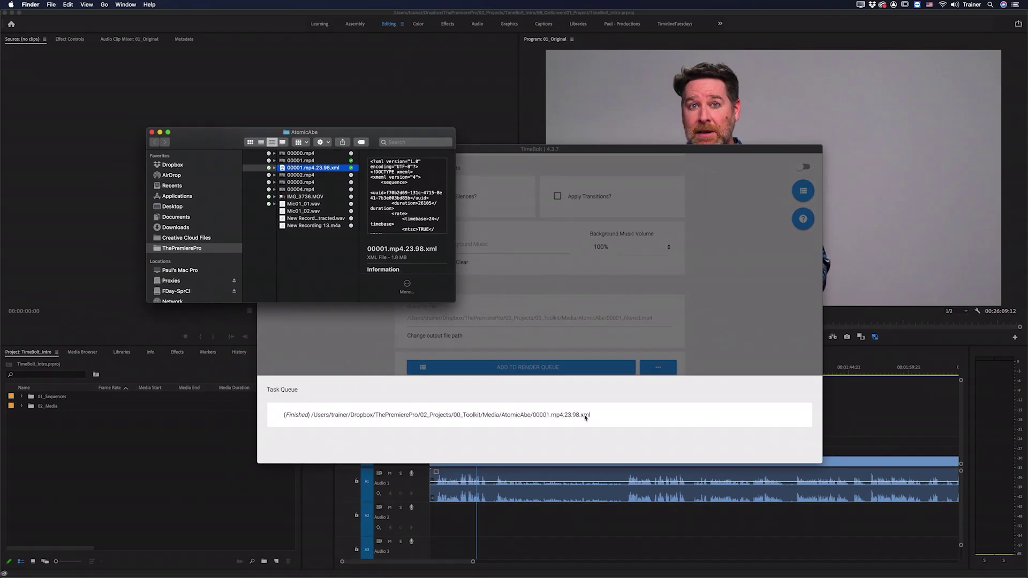
# Import 00001.mp4.23.98.xml into the Premiere project, then zoom in on its clips and audio waveform
pyautogui.click(226, 452)
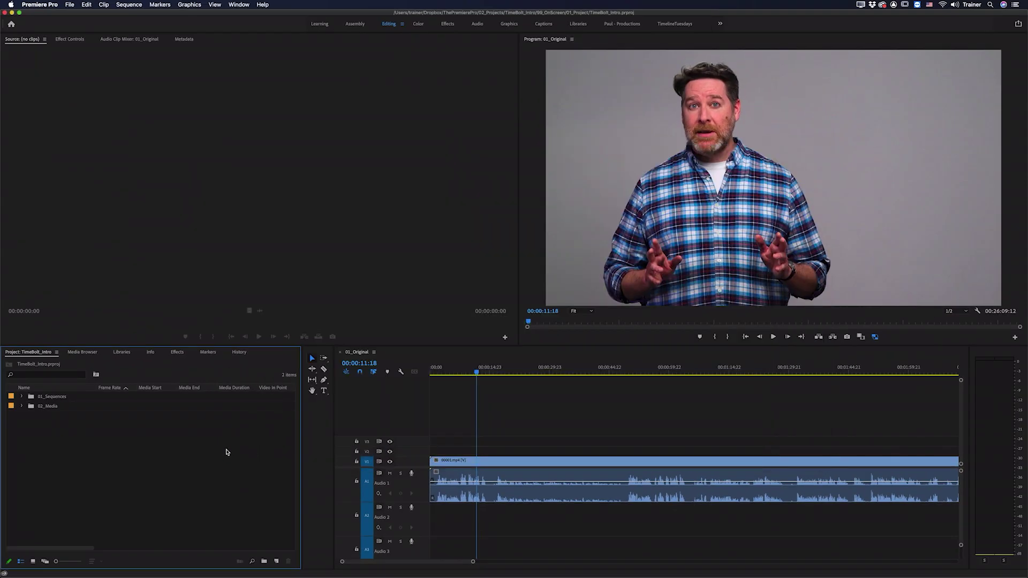
pyautogui.press('super+Tab')
pyautogui.moveTo(314, 170); pyautogui.dragTo(75, 461)
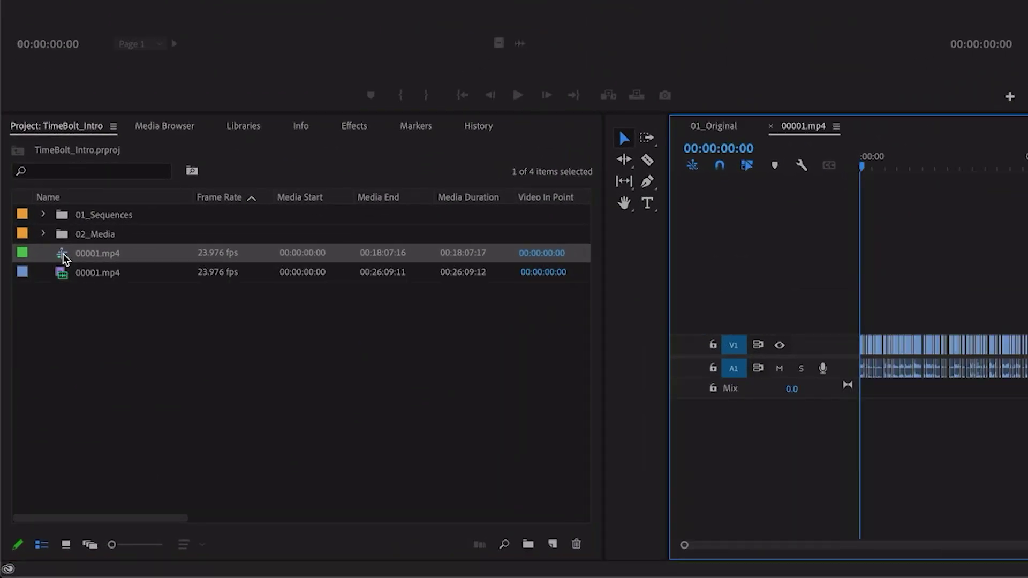
pyautogui.press('=')
pyautogui.press('=')
pyautogui.press('=')
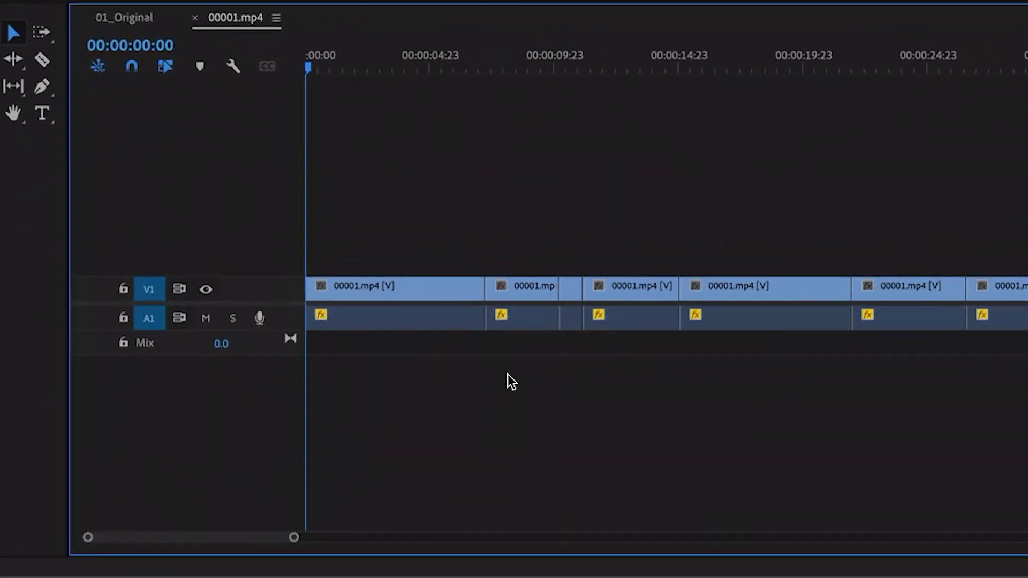
pyautogui.hotkey('alt', '=')
pyautogui.hotkey('alt', '=')
pyautogui.hotkey('alt', '=')
pyautogui.hotkey('alt', '=')
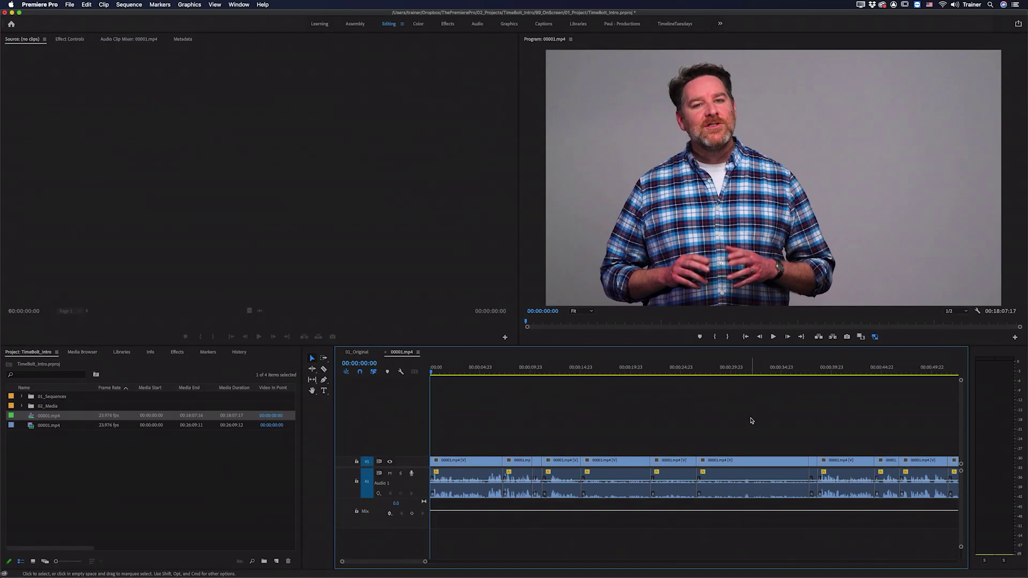
pyautogui.click(485, 367)
pyautogui.press('space')
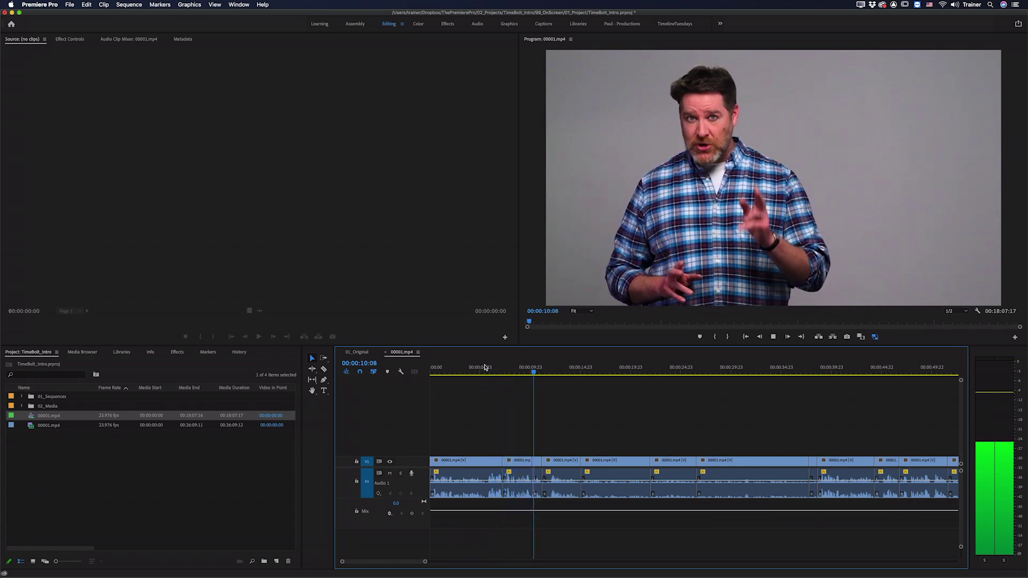
pyautogui.press('space')
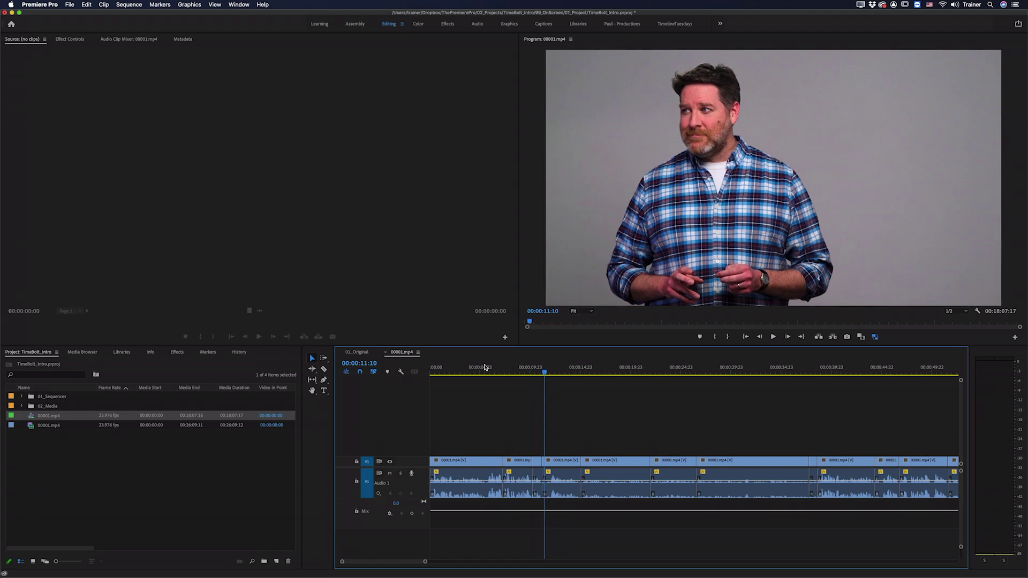